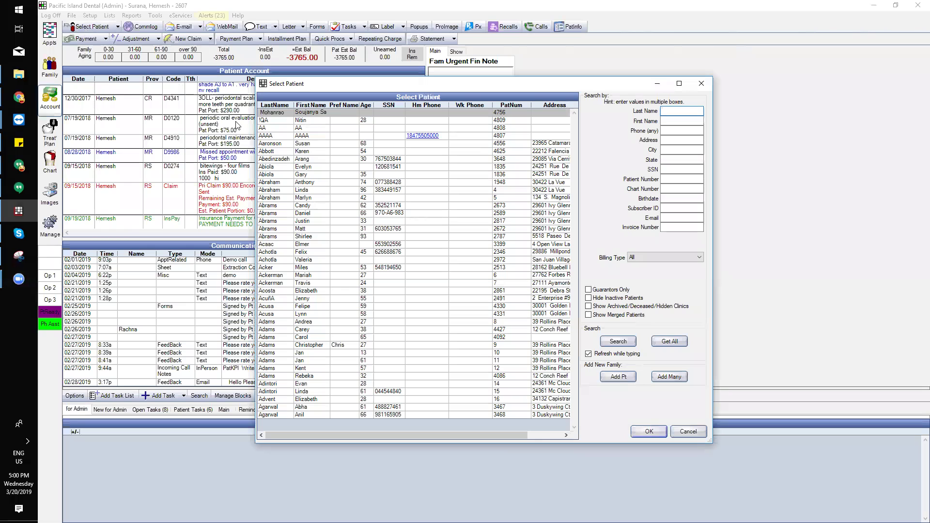
Load the test patient with the empty ledger from the Select Patient list.
{"action": "double_click", "coordinate": [299, 139]}
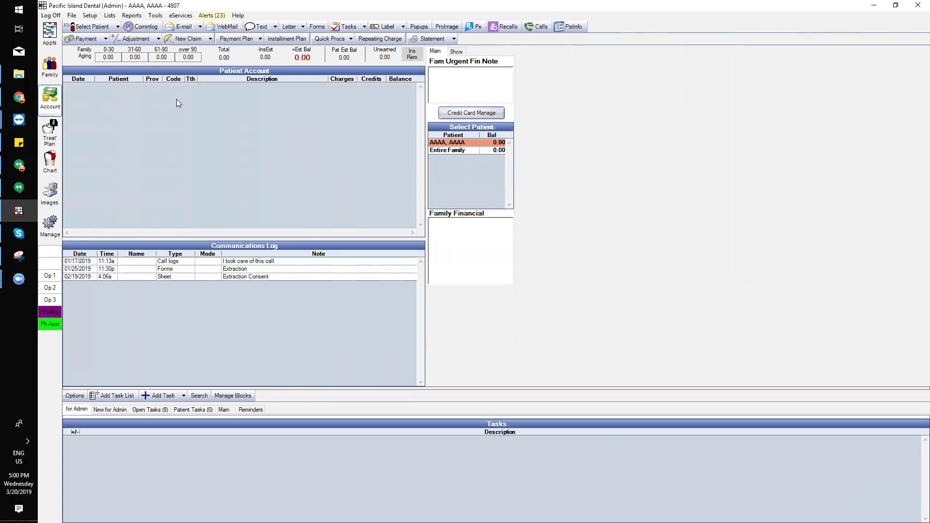
Create a new payment for this patient with an amount of 0.01.
{"action": "left_click", "coordinate": [78, 40]}
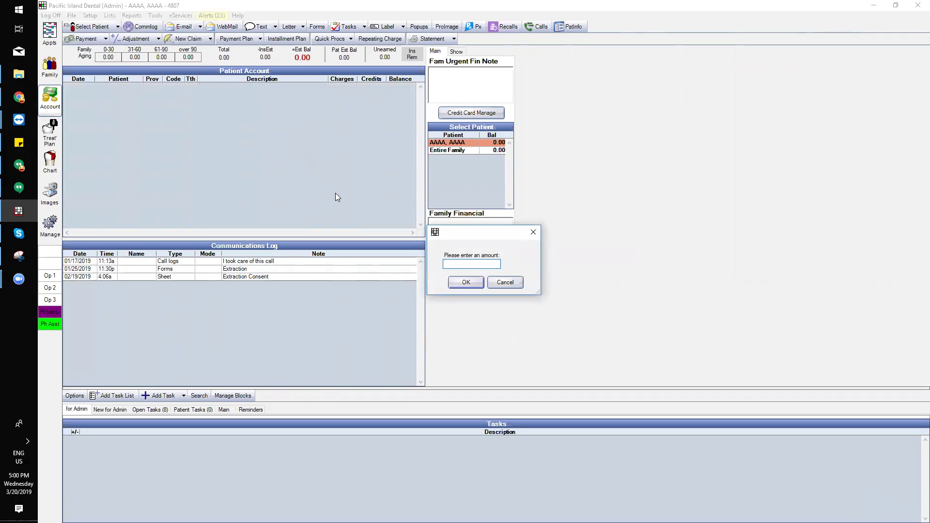
{"action": "type", "text": "0.01"}
{"action": "left_click", "coordinate": [464, 283]}
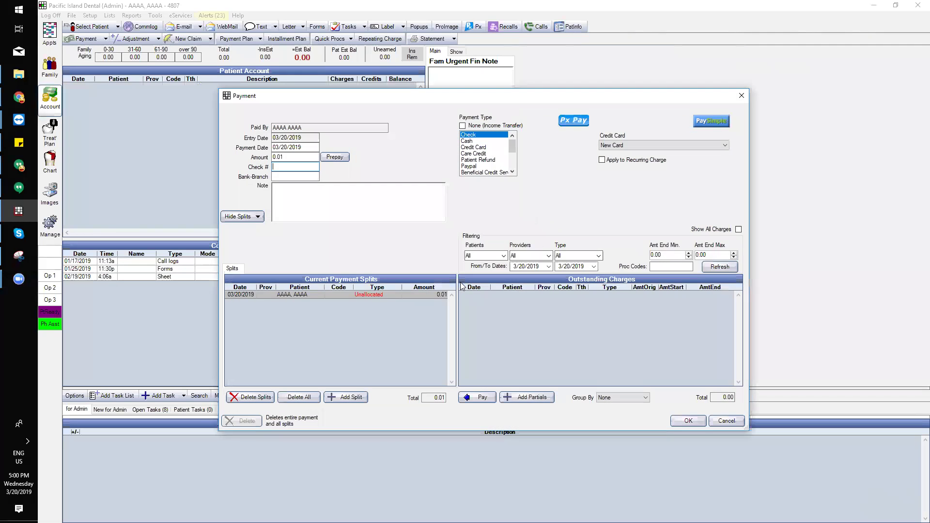
Enter the card number in the PatientXpress card payment form.
{"action": "left_click", "coordinate": [573, 121]}
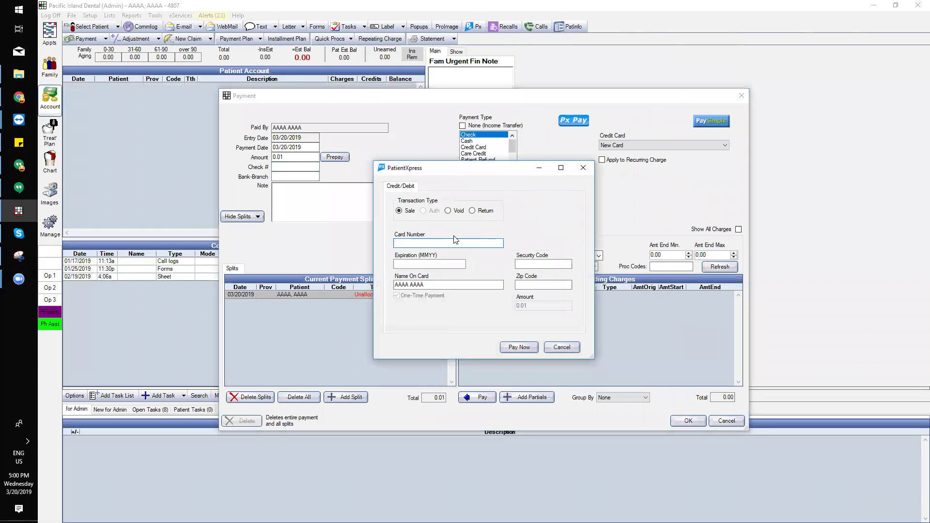
{"action": "key", "text": "Tab"}
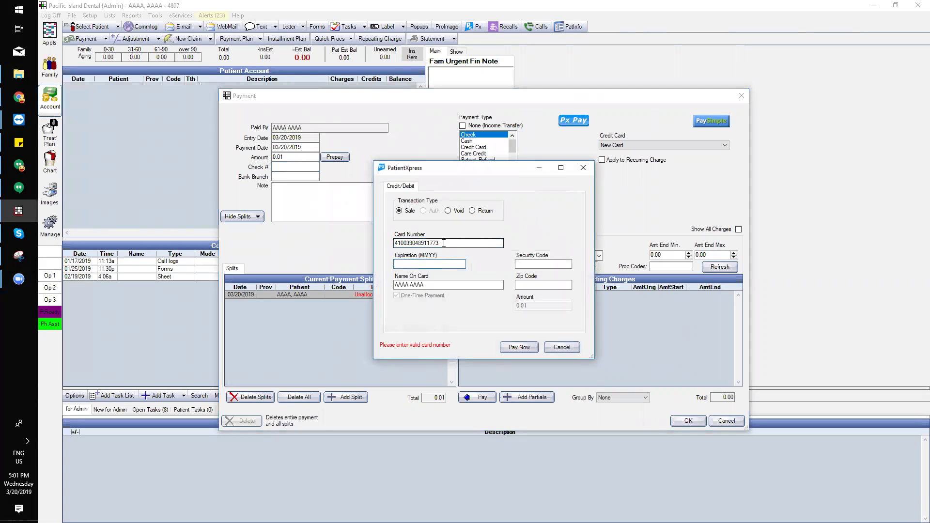
Try fixing individual wrong digits in the PatientXpress card number.
{"action": "left_click", "coordinate": [424, 244]}
{"action": "key", "text": "BackSpace"}
{"action": "type", "text": "8"}
{"action": "key", "text": "Tab"}
{"action": "left_click", "coordinate": [443, 243]}
{"action": "left_click", "coordinate": [425, 244]}
{"action": "key", "text": "BackSpace"}
{"action": "type", "text": "9"}
Retype the full card number correctly so it is accepted.
{"action": "key", "text": "BackSpace"}
{"action": "key", "text": "BackSpace"}
{"action": "key", "text": "BackSpace"}
{"action": "key", "text": "BackSpace"}
{"action": "key", "text": "BackSpace"}
{"action": "key", "text": "BackSpace"}
{"action": "key", "text": "BackSpace"}
{"action": "key", "text": "BackSpace"}
{"action": "key", "text": "BackSpace"}
{"action": "key", "text": "BackSpace"}
{"action": "key", "text": "BackSpace"}
{"action": "key", "text": "BackSpace"}
{"action": "key", "text": "BackSpace"}
{"action": "key", "text": "BackSpace"}
{"action": "key", "text": "BackSpace"}
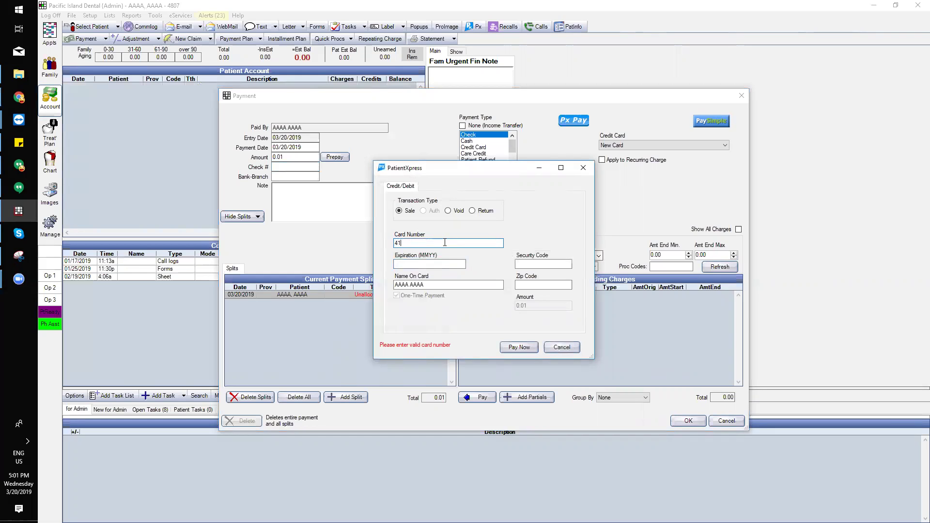
Enter 0722 as the card's expiry date.
{"action": "key", "text": "Tab"}
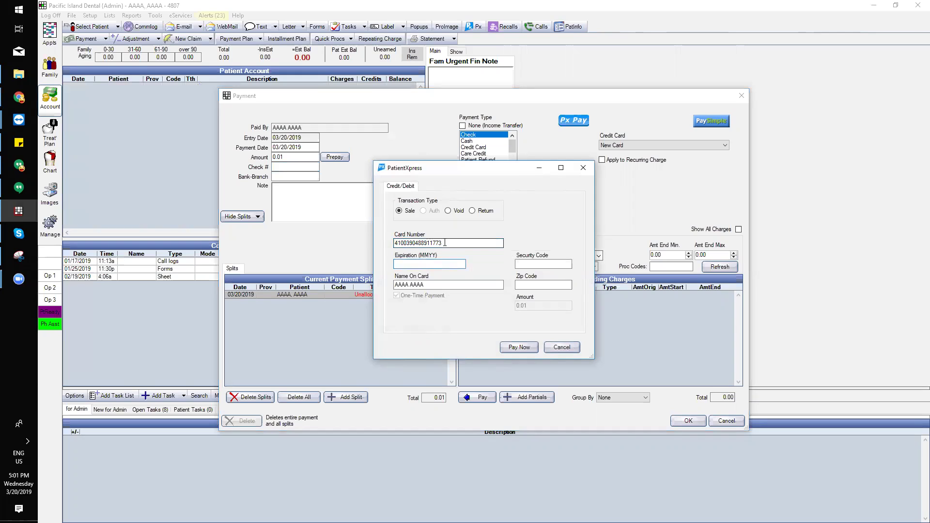
{"action": "type", "text": "0722"}
{"action": "left_click", "coordinate": [531, 264]}
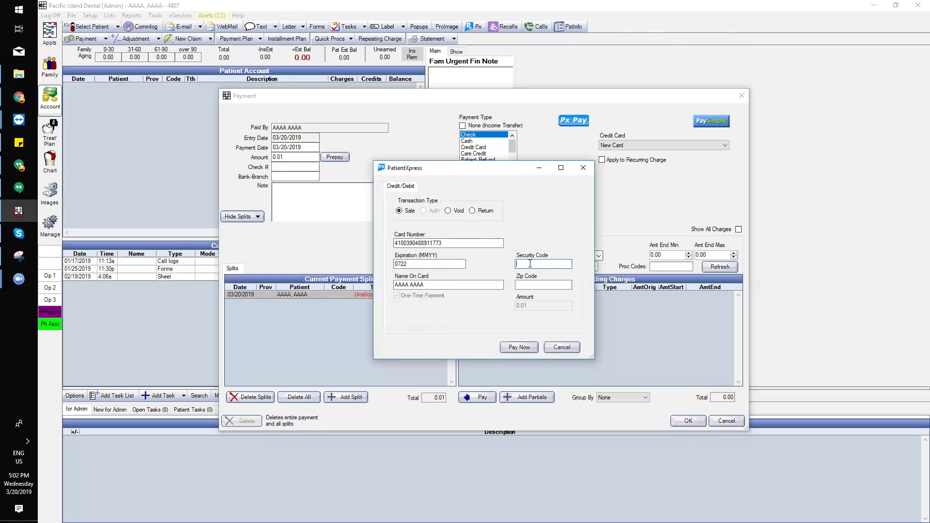
Enter the card's security code and zip, then charge the $0.01 with Pay Now.
{"action": "type", "text": "92677"}
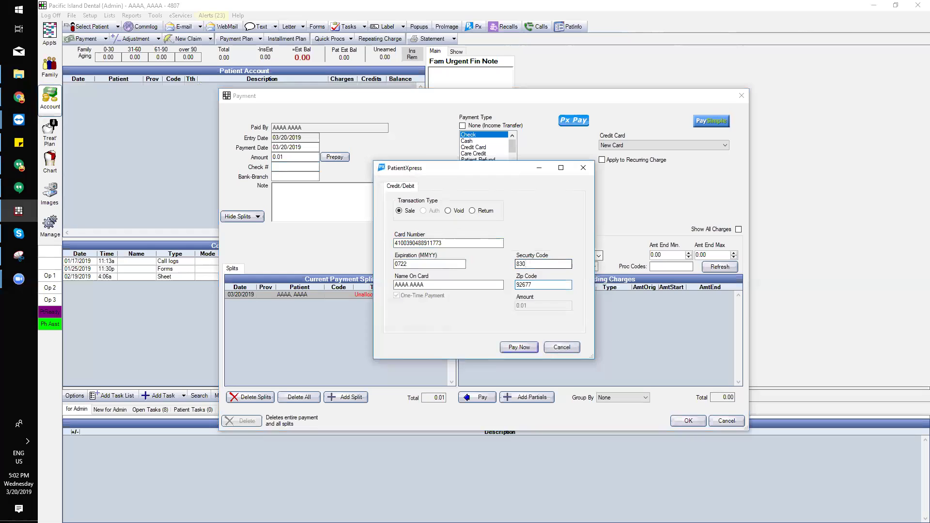
{"action": "left_click", "coordinate": [523, 348]}
{"action": "left_click", "coordinate": [524, 347]}
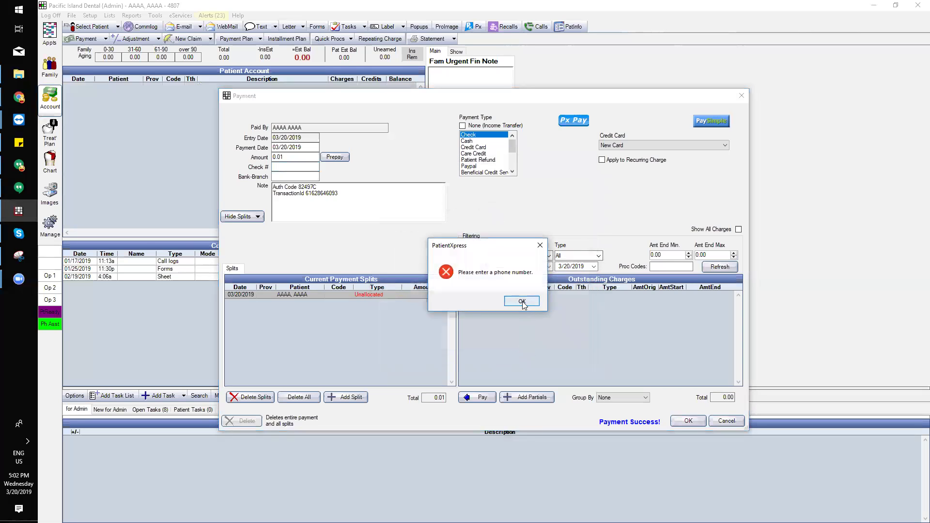
Dismiss the missing phone and email warnings and save the $0.01 payment to the ledger.
{"action": "left_click", "coordinate": [523, 302]}
{"action": "left_click", "coordinate": [563, 305]}
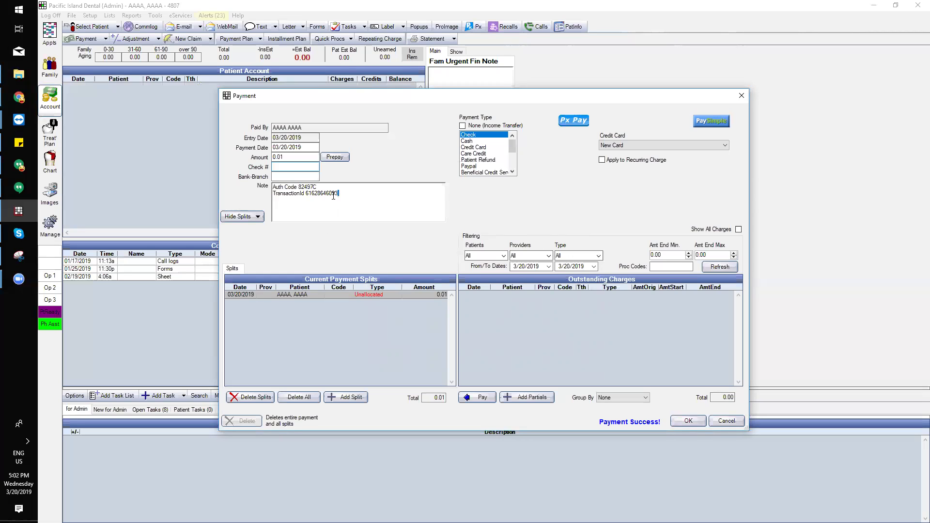
{"action": "left_click_drag", "start_coordinate": [333, 196], "coordinate": [274, 185]}
{"action": "left_click", "coordinate": [351, 193]}
{"action": "left_click_drag", "start_coordinate": [350, 194], "coordinate": [278, 185]}
{"action": "left_click_drag", "start_coordinate": [346, 194], "coordinate": [266, 186]}
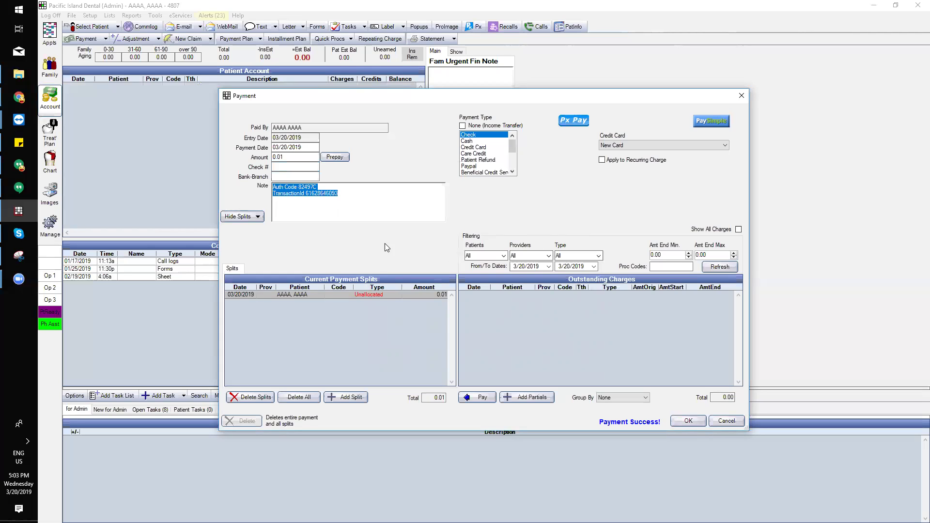
{"action": "left_click", "coordinate": [688, 422]}
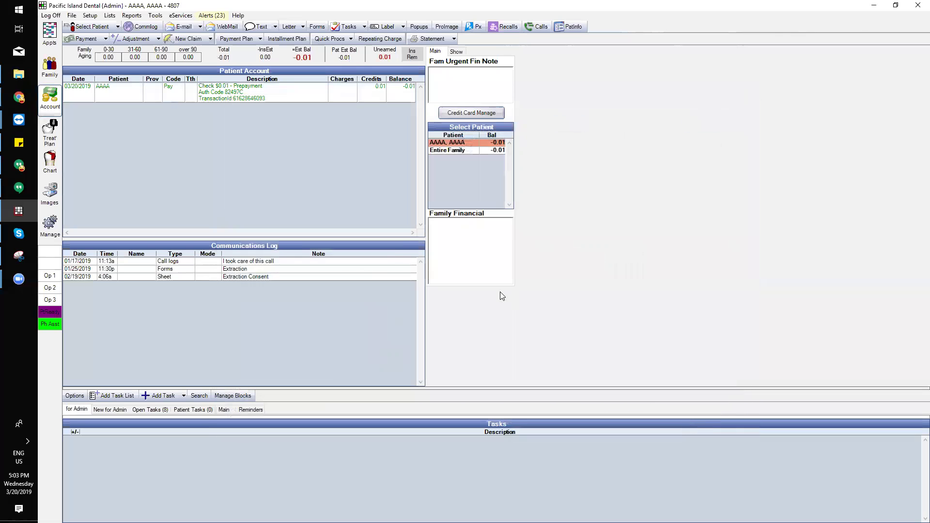
Reopen the posted $0.01 payment to check its authorization note, then close it.
{"action": "double_click", "coordinate": [241, 89]}
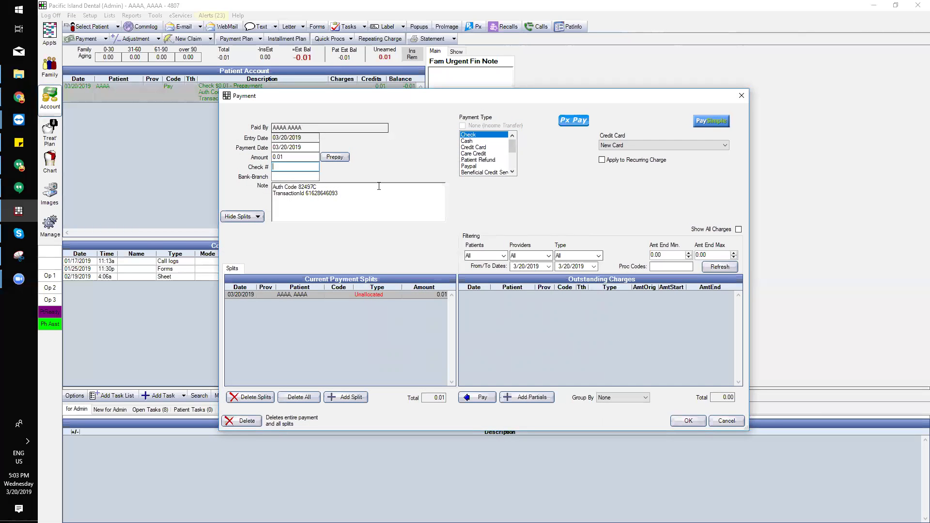
{"action": "left_click_drag", "start_coordinate": [345, 199], "coordinate": [273, 187]}
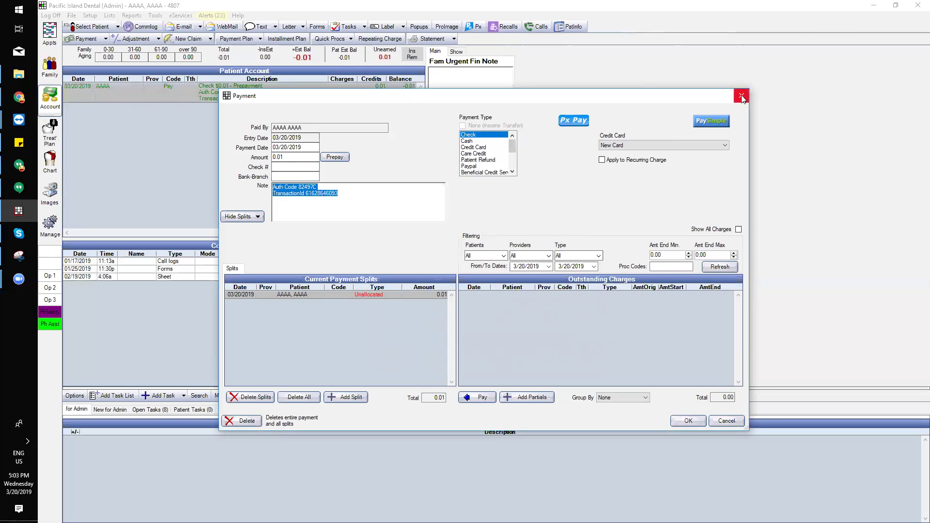
{"action": "left_click", "coordinate": [742, 96]}
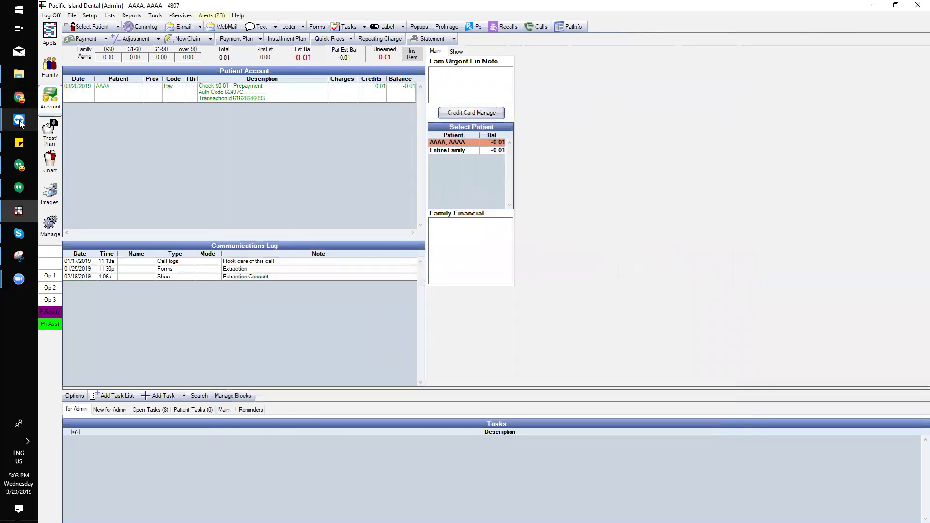
{"action": "left_click", "coordinate": [19, 97]}
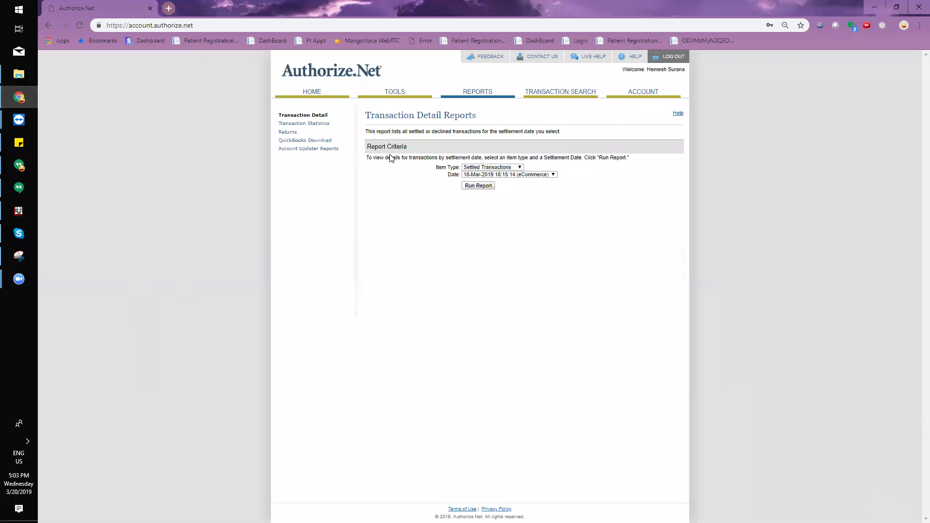
Open the $0.01 transaction from Authorize.Net's Unsettled Transactions list.
{"action": "left_click", "coordinate": [520, 167]}
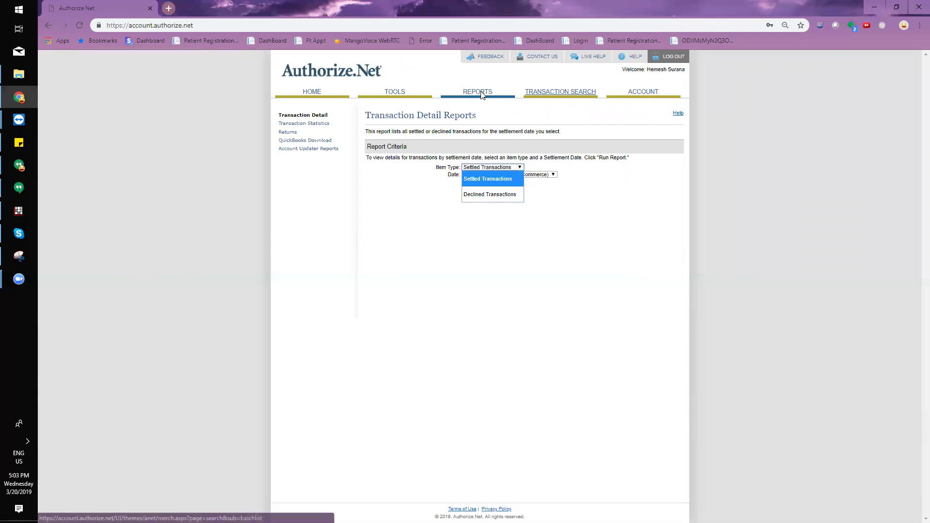
{"action": "left_click", "coordinate": [314, 95]}
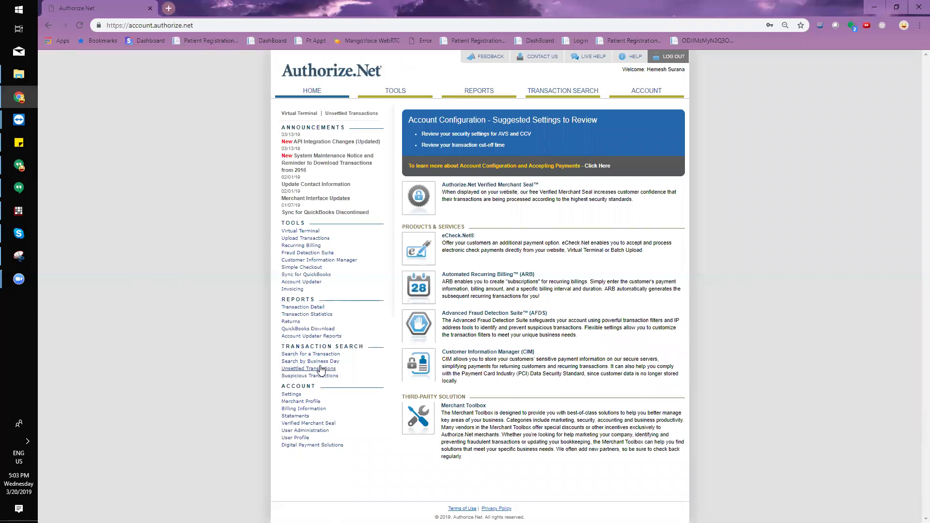
{"action": "left_click", "coordinate": [321, 370]}
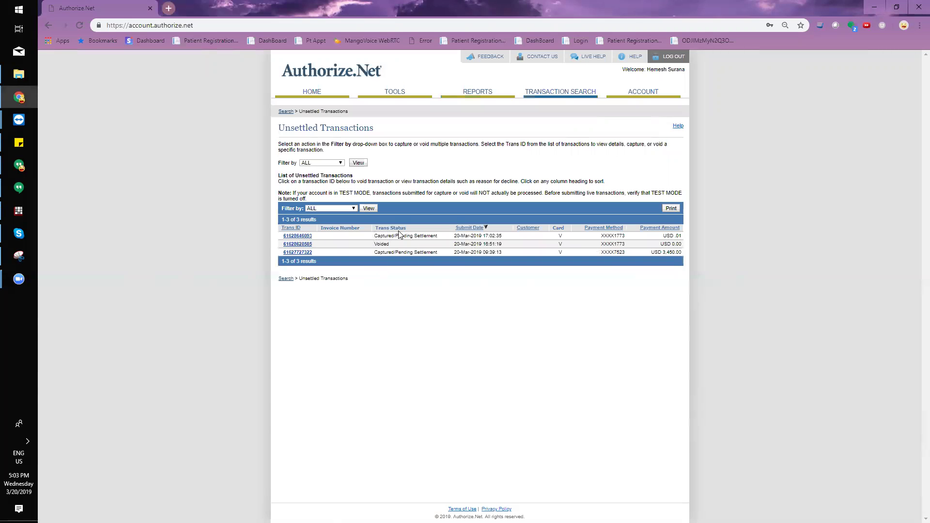
{"action": "left_click_drag", "start_coordinate": [457, 237], "coordinate": [512, 239]}
{"action": "left_click", "coordinate": [307, 237]}
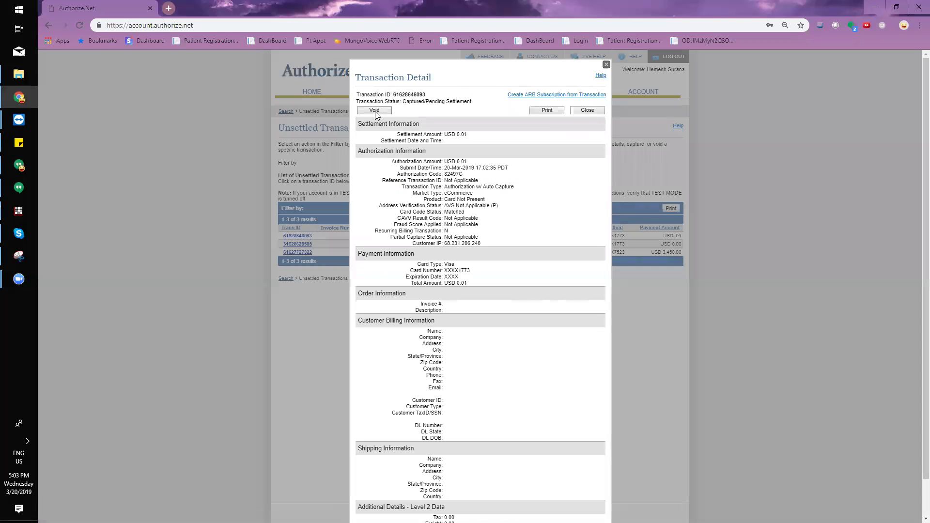
Void the $0.01 transaction and confirm the void.
{"action": "left_click", "coordinate": [375, 111]}
{"action": "left_click", "coordinate": [460, 226]}
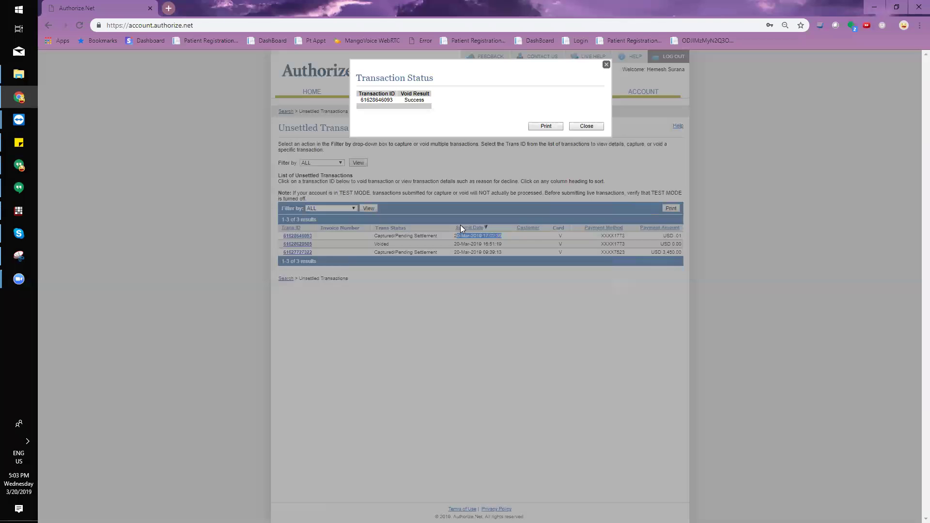
{"action": "left_click", "coordinate": [580, 127]}
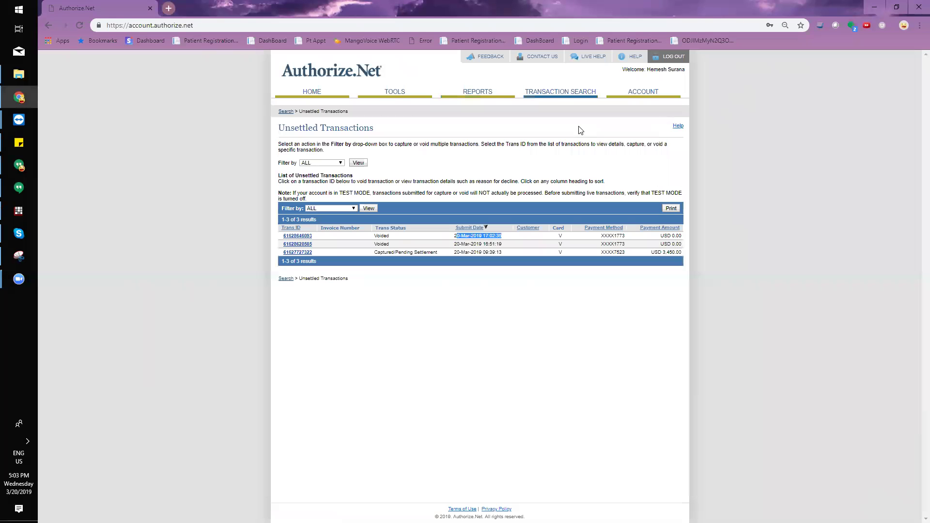
{"action": "left_click", "coordinate": [169, 8]}
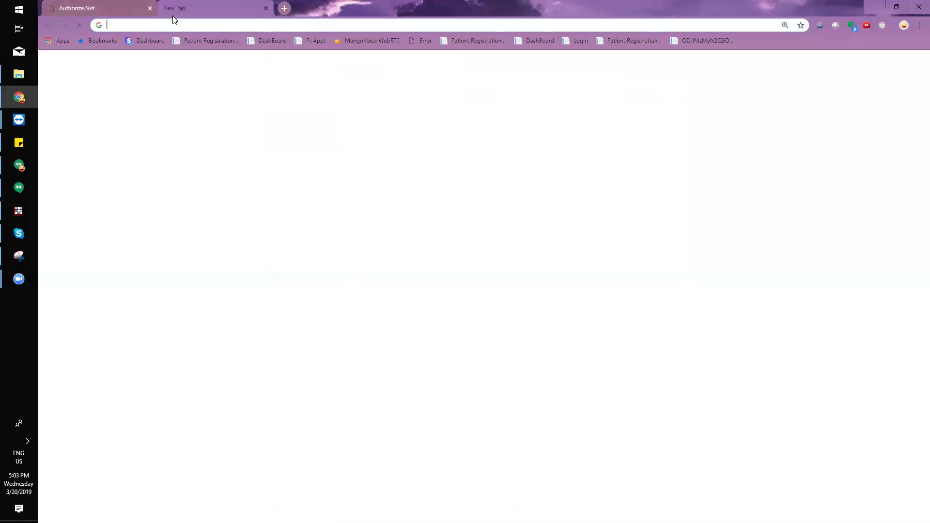
{"action": "left_click", "coordinate": [552, 42]}
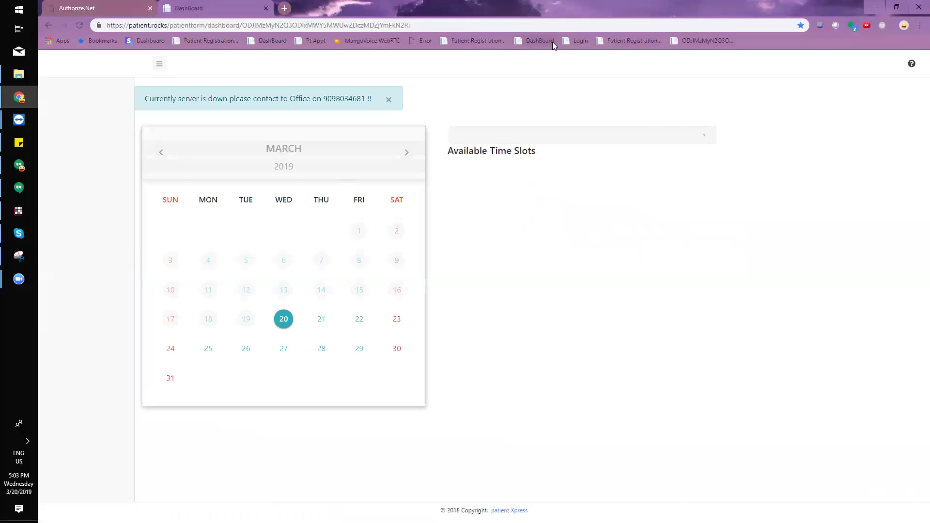
{"action": "left_click", "coordinate": [266, 8]}
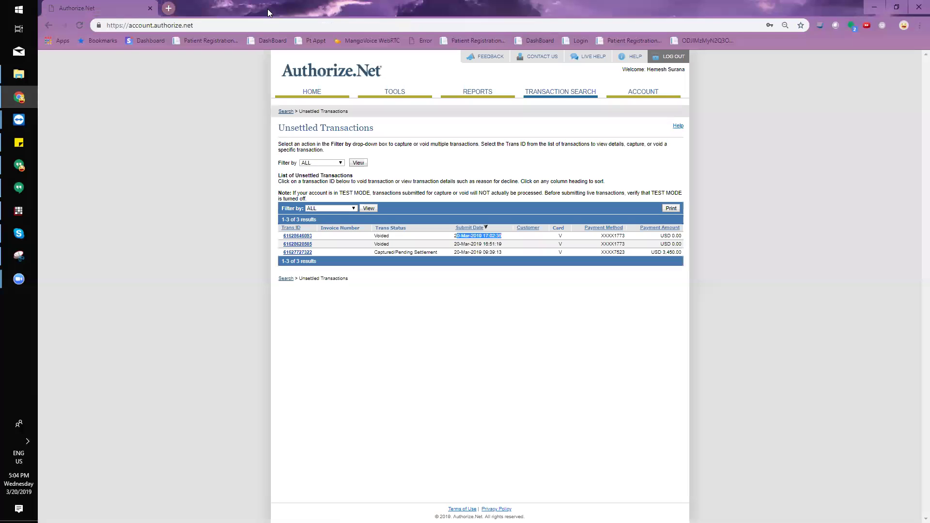